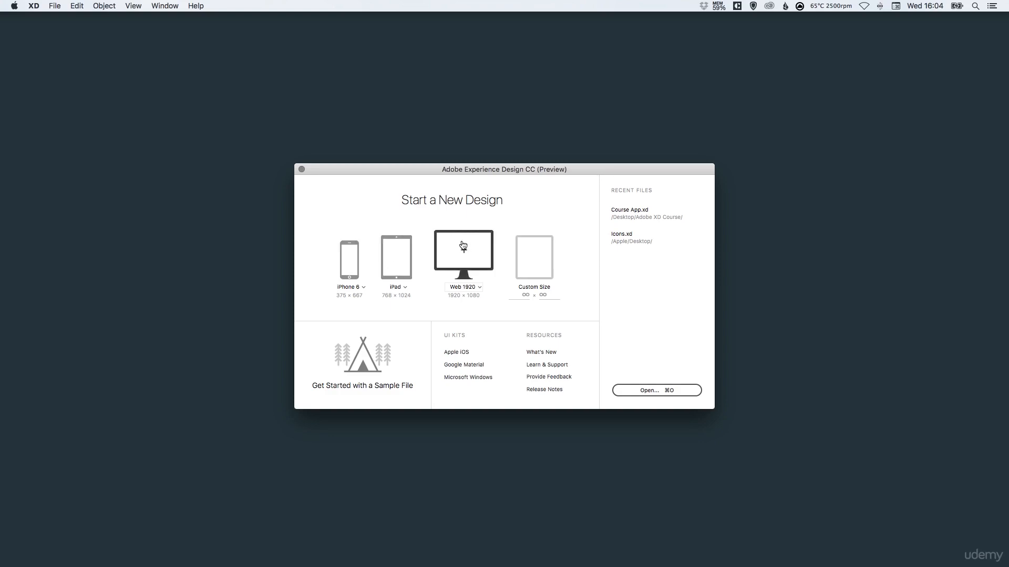
# Examine the preset sizes offered for phone, tablet and web designs.
pyautogui.click(363, 287)
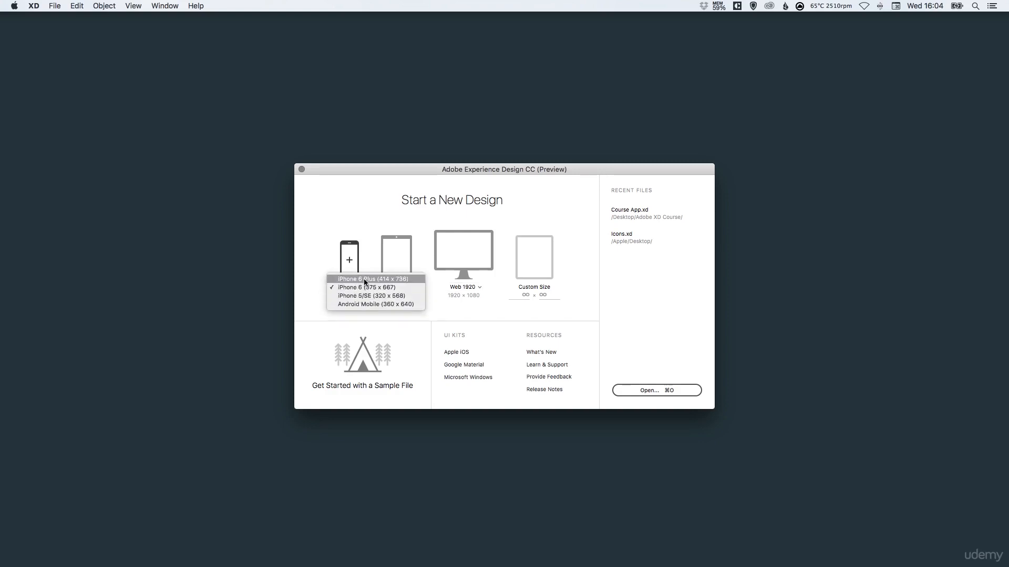
pyautogui.click(310, 279)
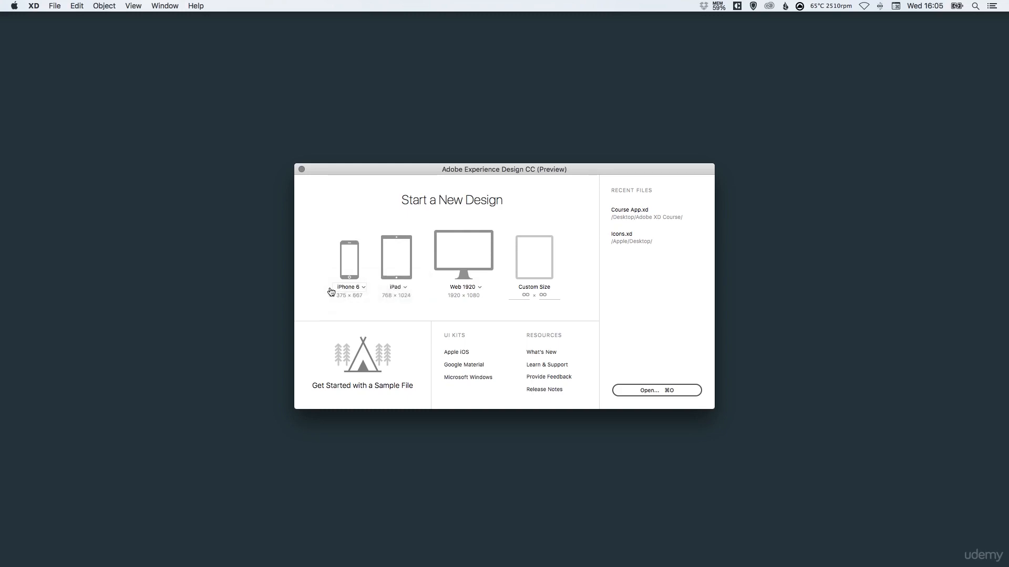
pyautogui.click(404, 288)
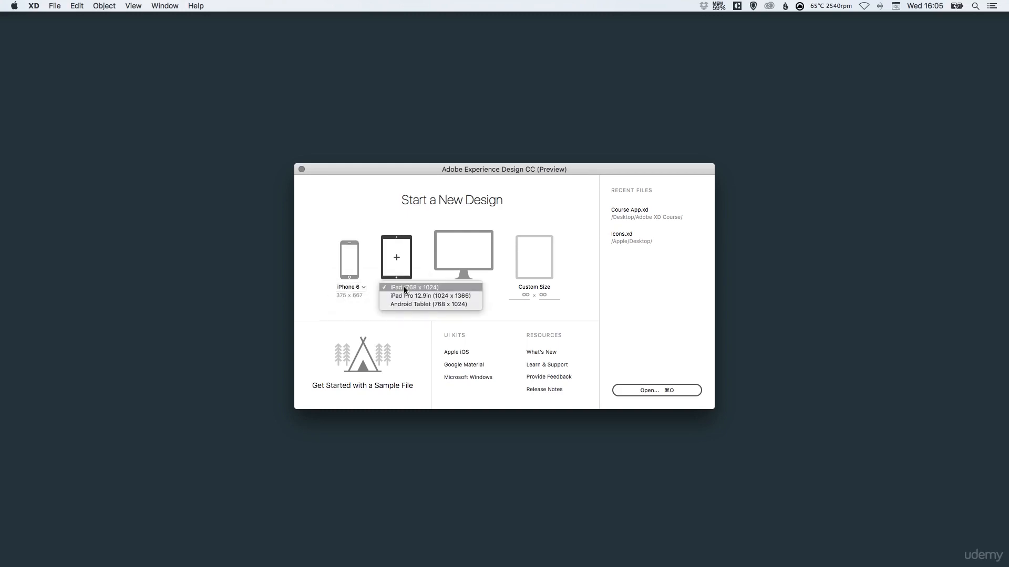
pyautogui.click(316, 261)
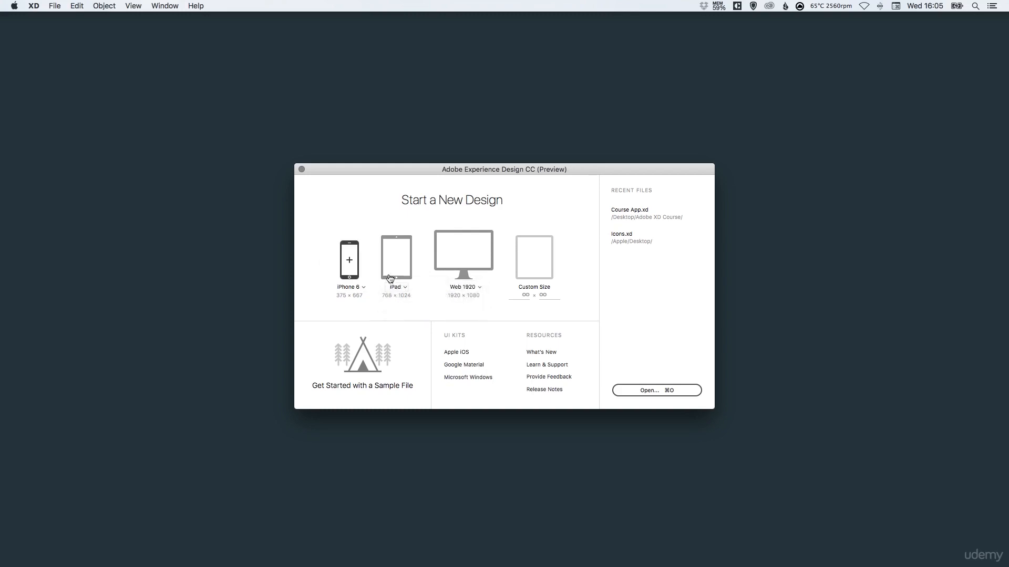
pyautogui.click(475, 289)
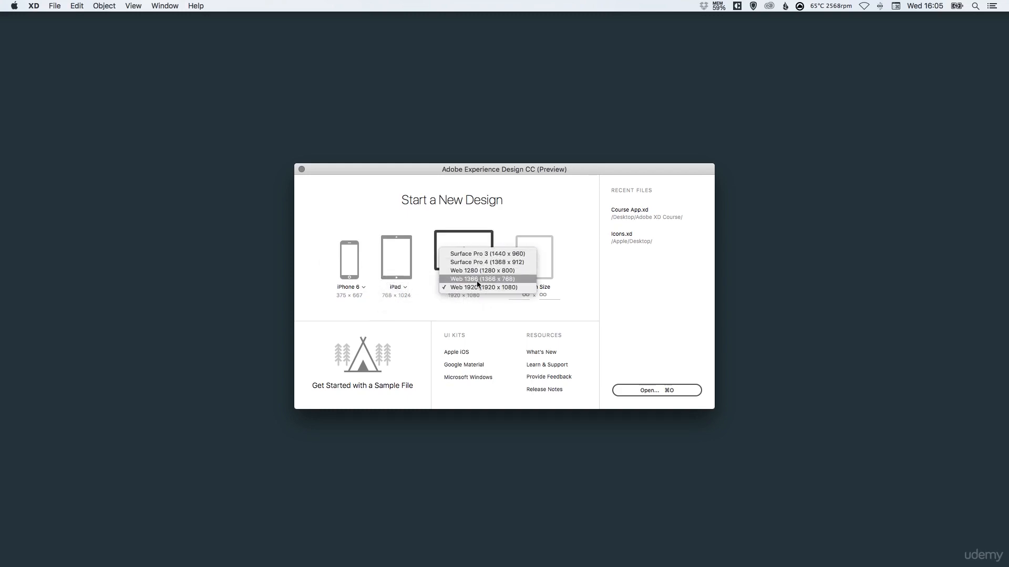
pyautogui.click(580, 195)
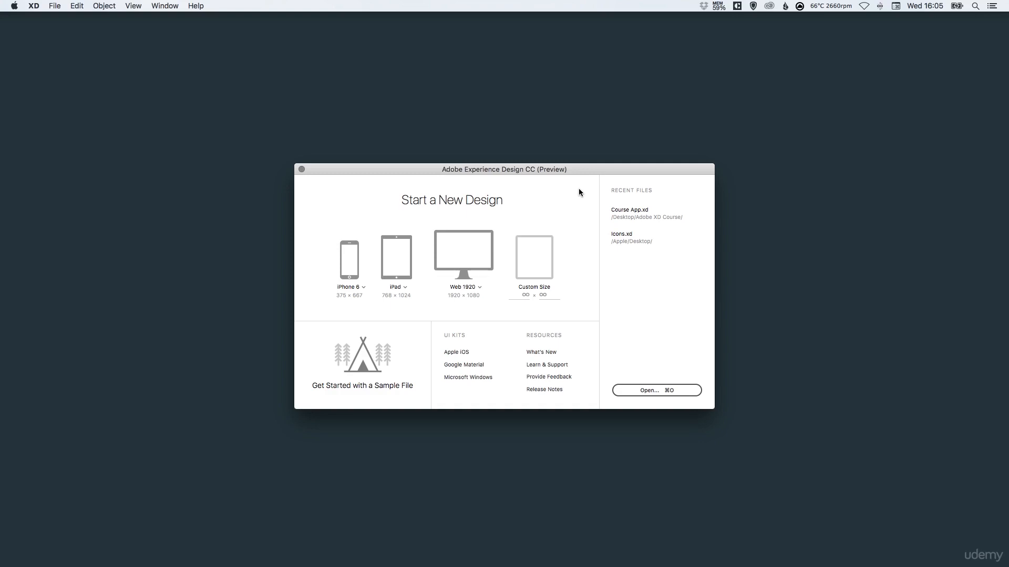
# Start a new iPhone 6 design and rename its artboard as My Awesome Artboard.
pyautogui.click(350, 261)
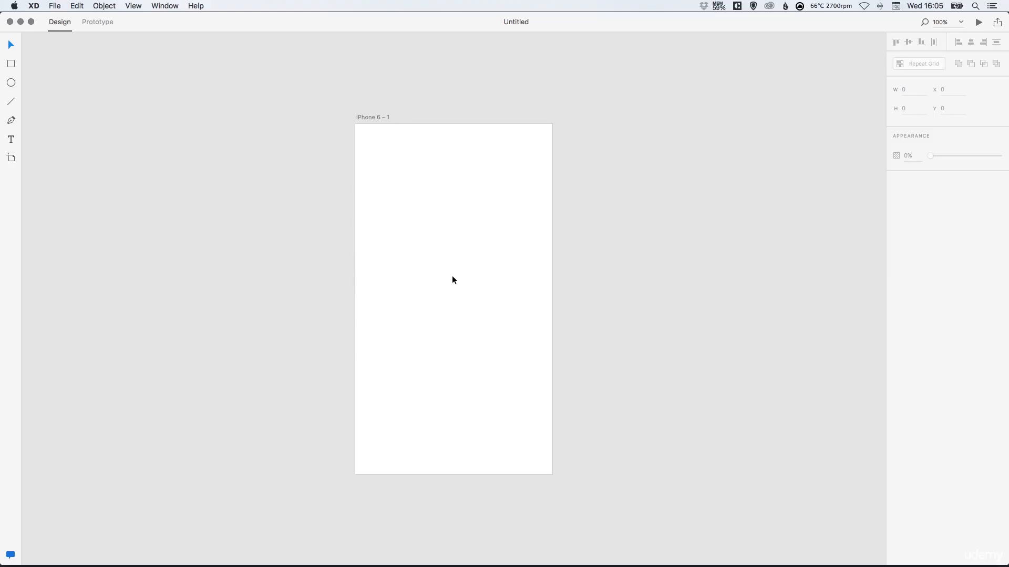
pyautogui.doubleClick(373, 117)
pyautogui.write('My')
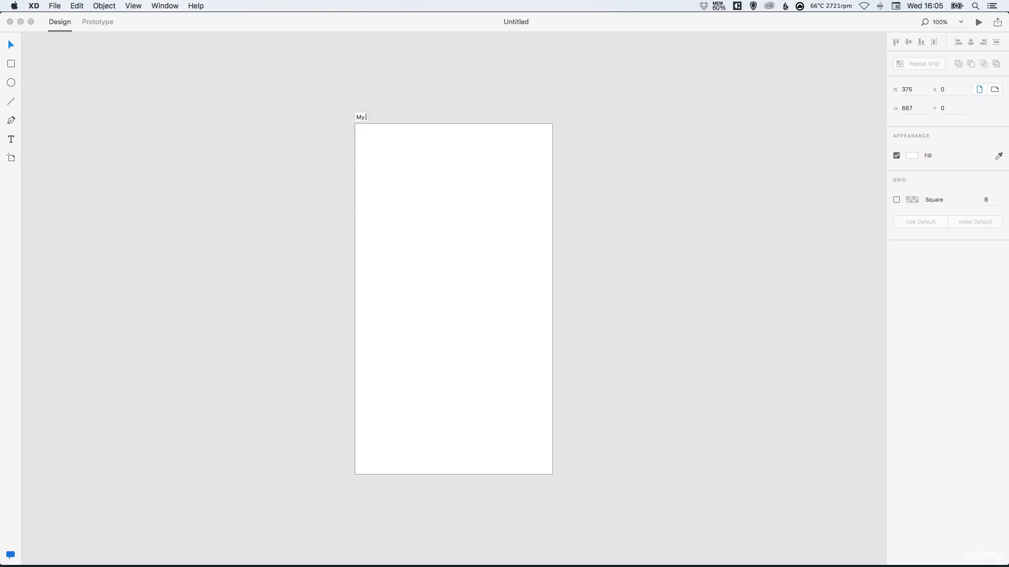
pyautogui.write(' Awesome Artboard')
pyautogui.press('Return')
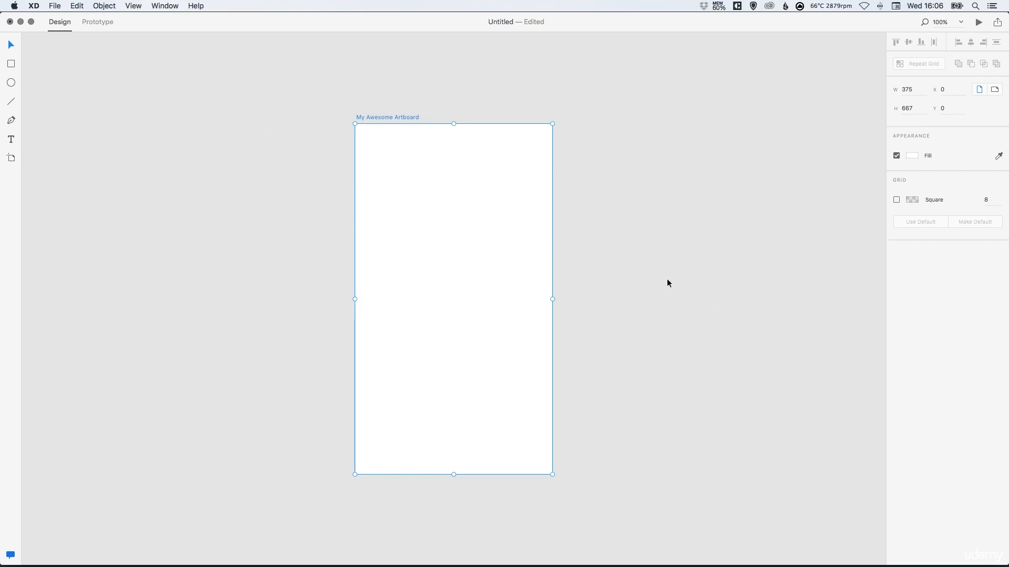
# Switch the artboard to landscape and back to portrait, and turn its fill off and on again.
pyautogui.click(994, 89)
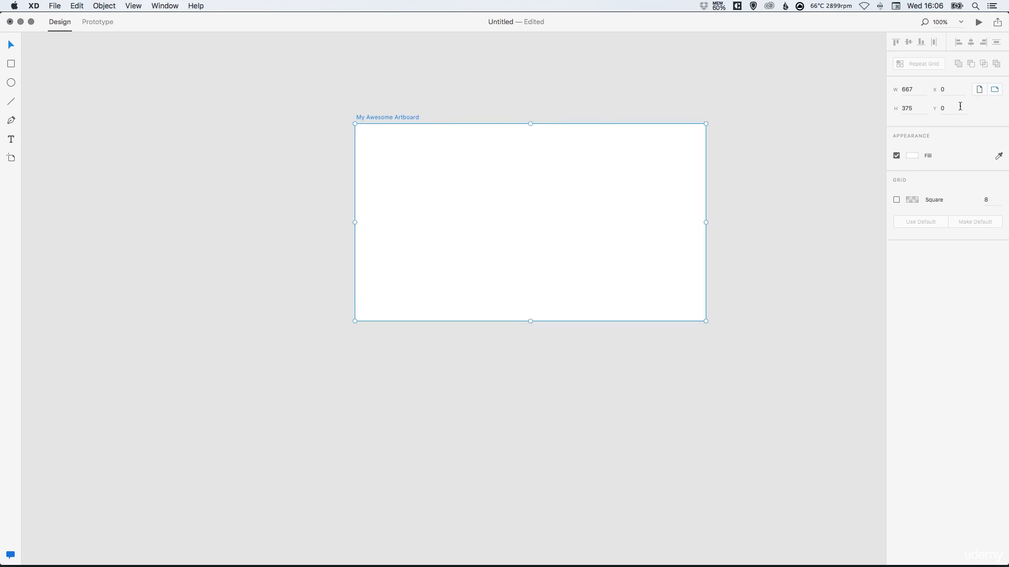
pyautogui.click(979, 90)
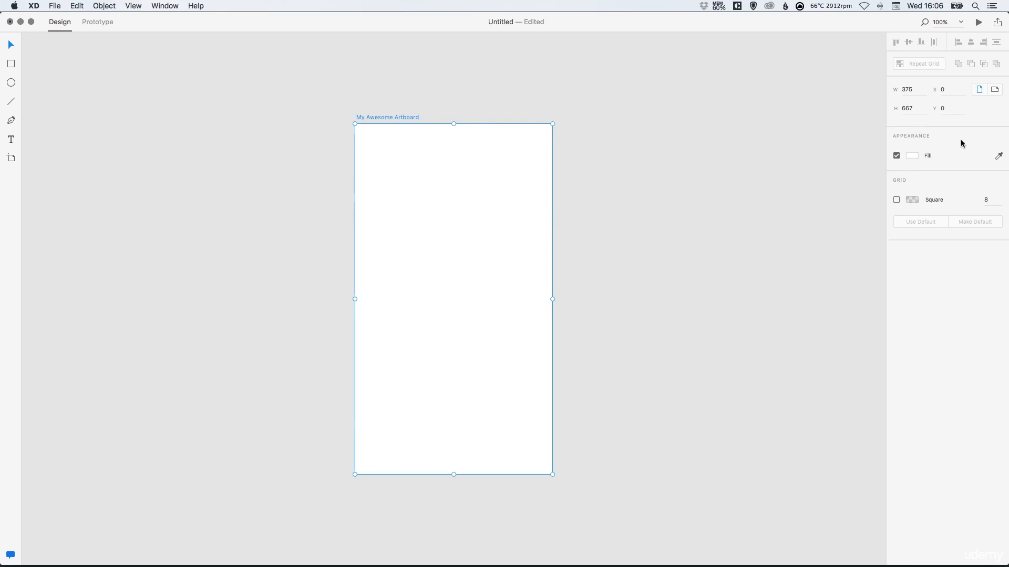
pyautogui.click(896, 156)
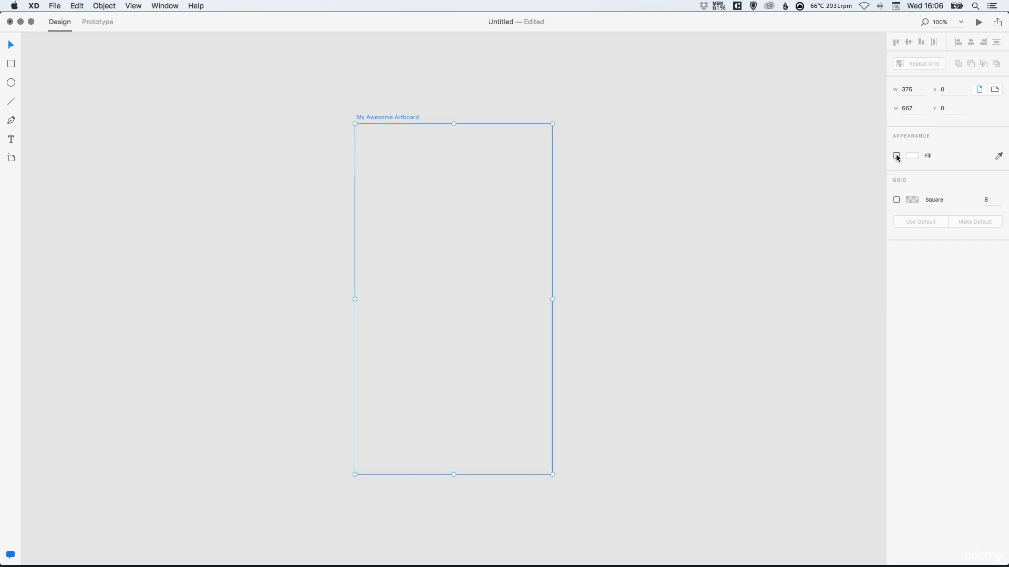
pyautogui.click(896, 156)
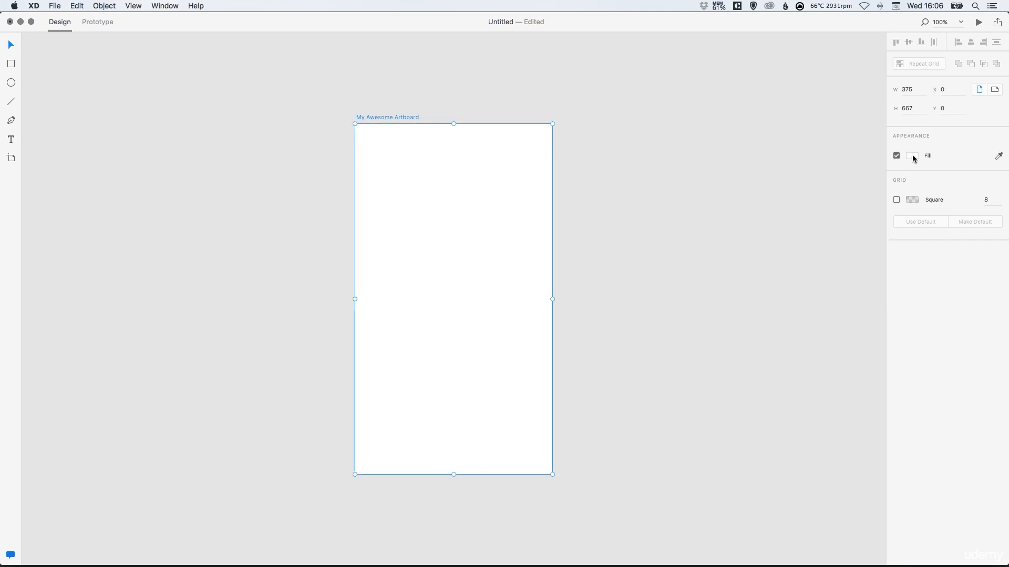
# Try the magenta colour CA48A7 as the artboard's fill and undo the fill change.
pyautogui.click(913, 157)
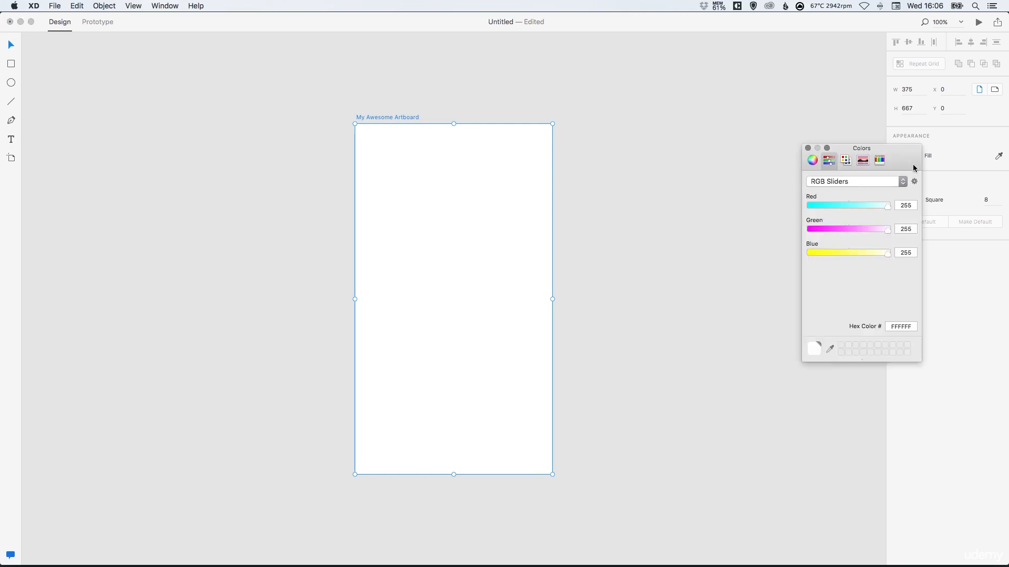
pyautogui.click(839, 206)
pyautogui.click(867, 229)
pyautogui.moveTo(854, 251); pyautogui.dragTo(872, 206)
pyautogui.click(852, 230)
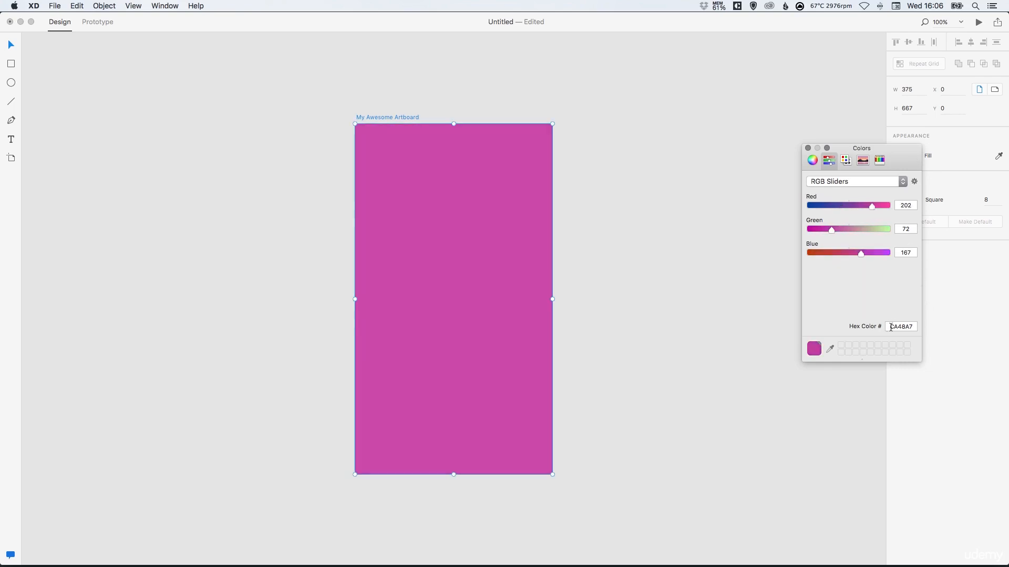
pyautogui.moveTo(890, 326); pyautogui.dragTo(914, 326)
pyautogui.click(808, 148)
pyautogui.press('super+z')
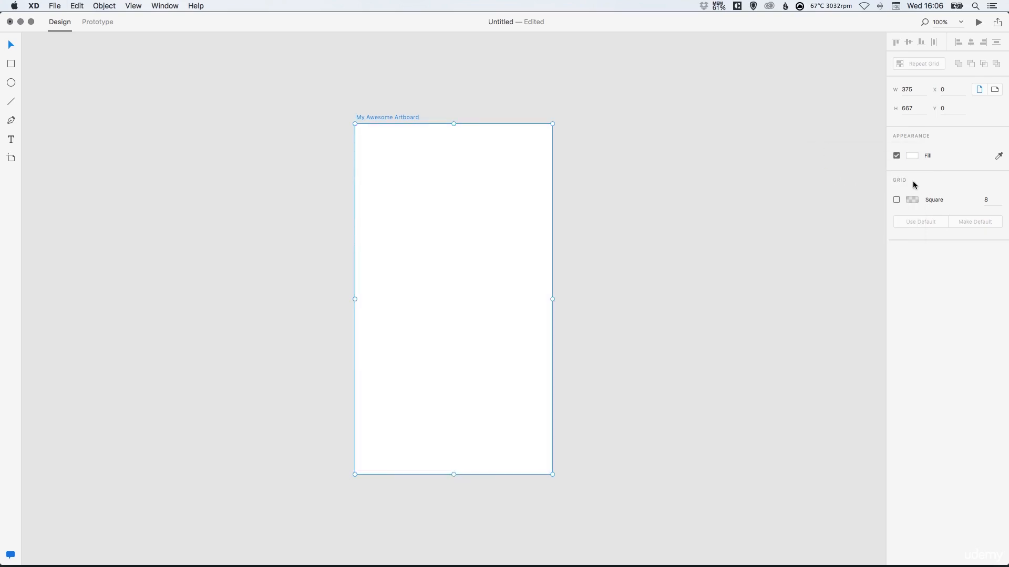
# Turn on the artboard's square grid and try the teal grid colour 00C7C7 at 100% opacity.
pyautogui.click(896, 200)
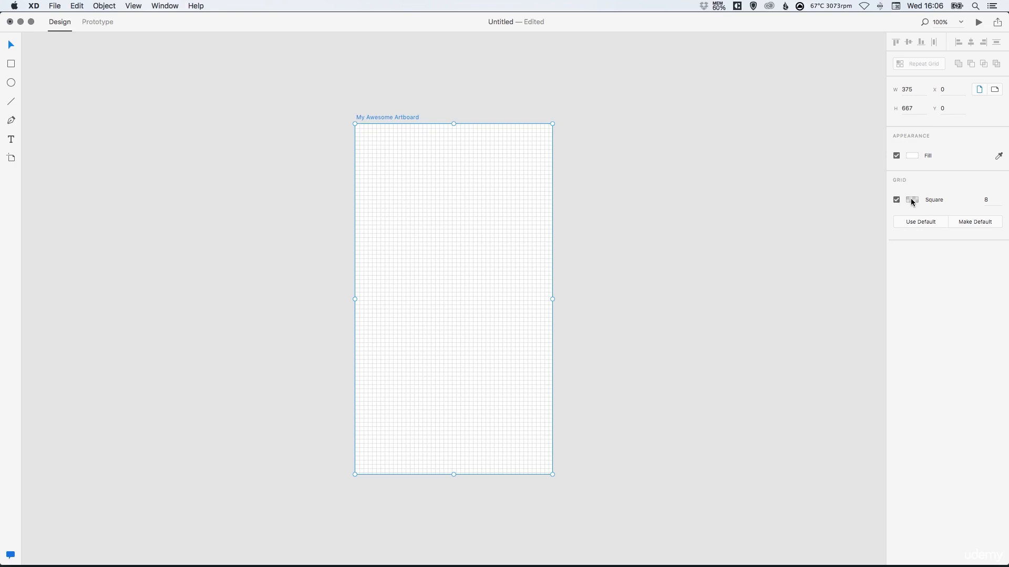
pyautogui.click(913, 200)
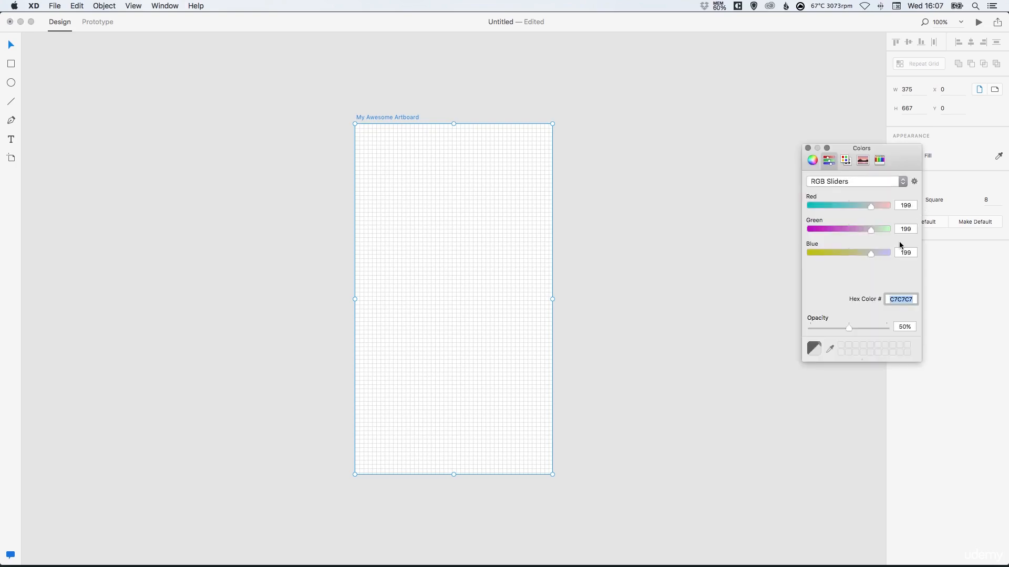
pyautogui.moveTo(864, 330); pyautogui.dragTo(888, 328)
pyautogui.moveTo(837, 205); pyautogui.dragTo(804, 209)
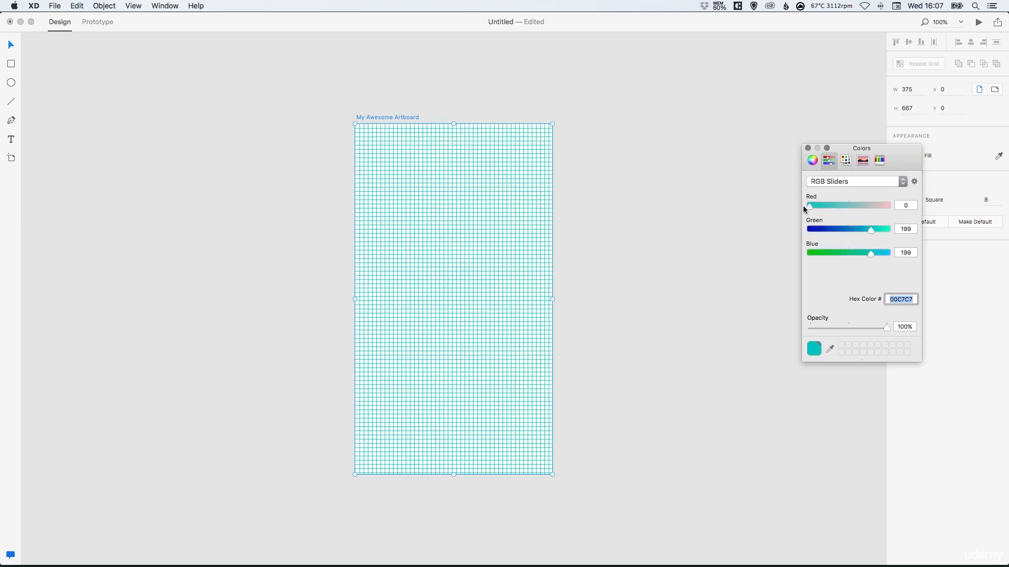
pyautogui.click(807, 148)
pyautogui.click(739, 210)
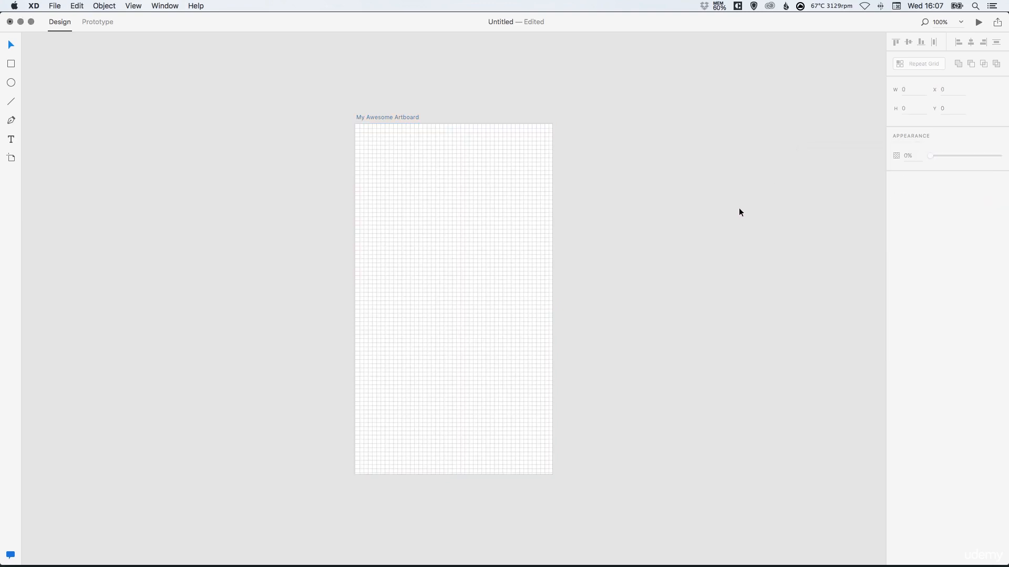
# Set the artboard's grid square size to 30 and restore the default grid settings.
pyautogui.click(492, 265)
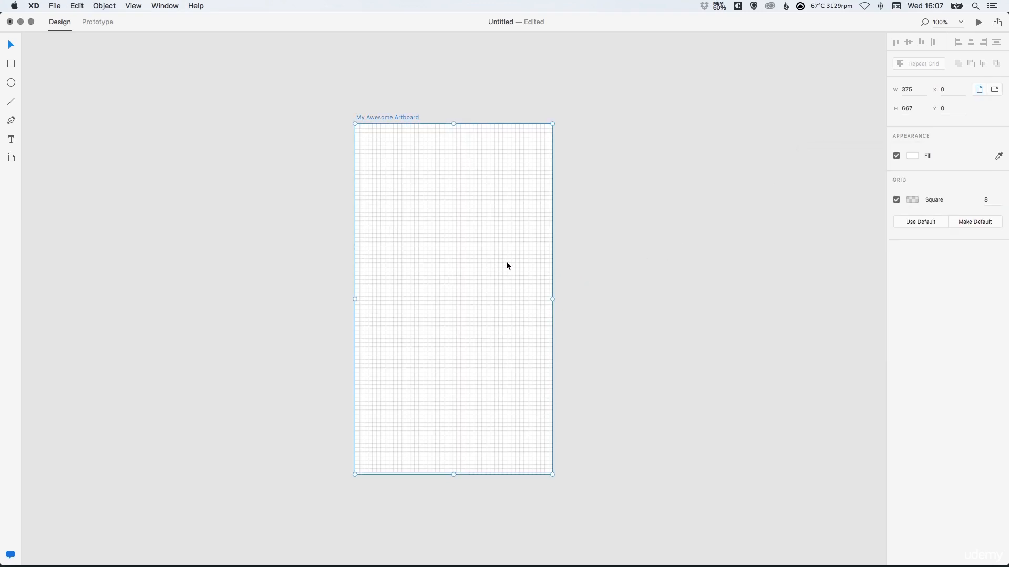
pyautogui.click(990, 206)
pyautogui.write('30')
pyautogui.press('Return')
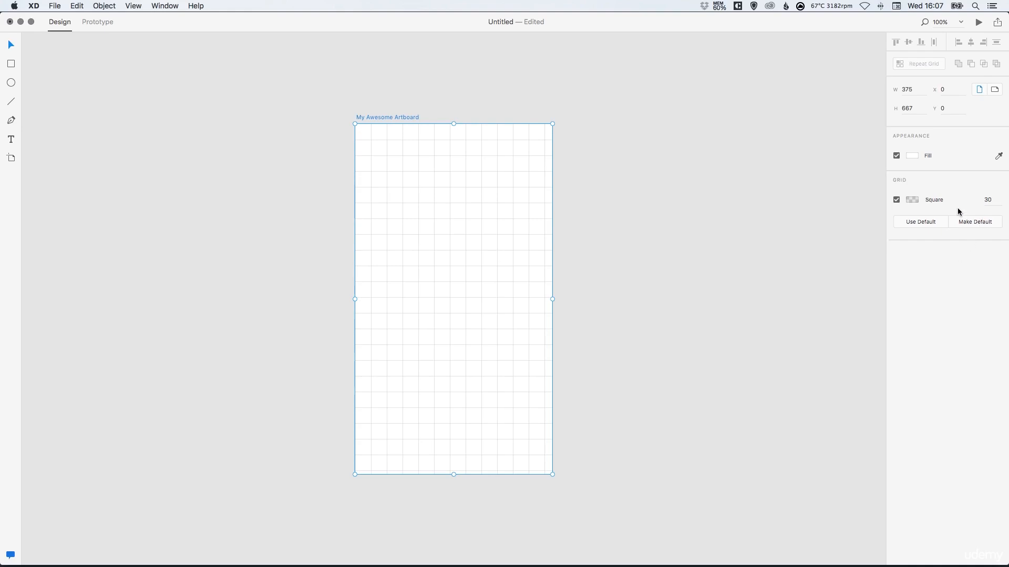
pyautogui.click(919, 221)
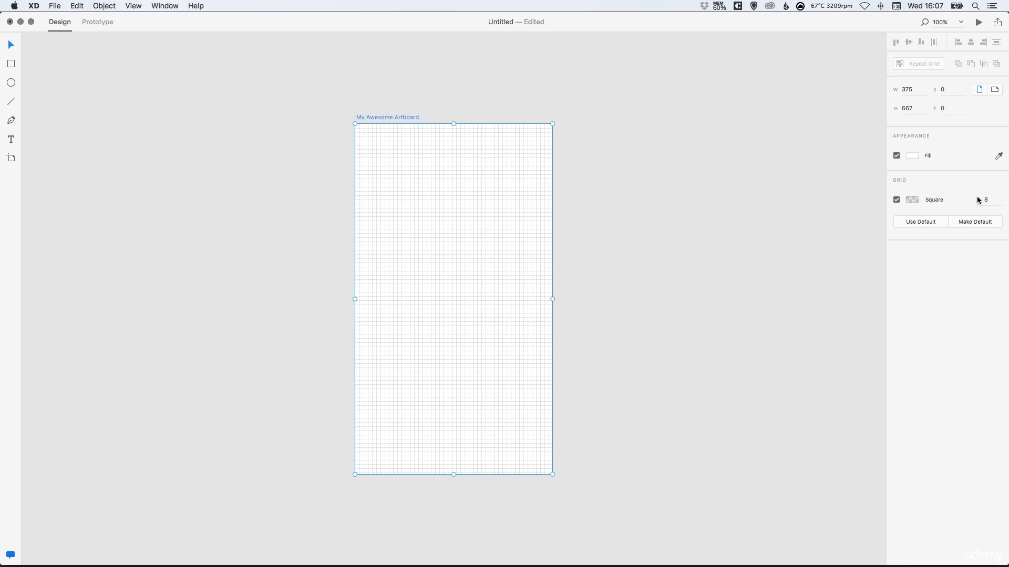
pyautogui.click(583, 215)
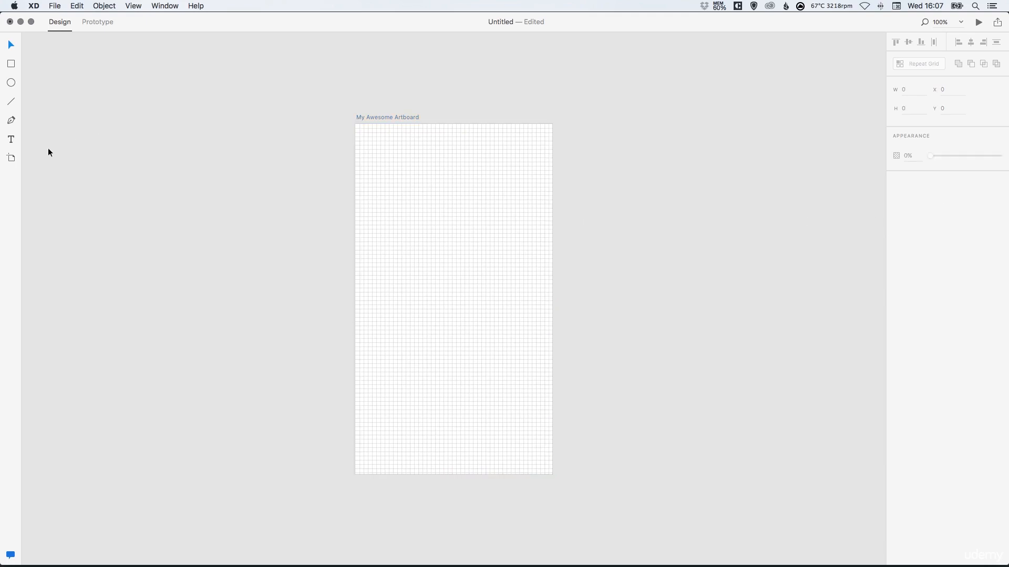
# Add an iPhone 6 Plus artboard beside My Awesome Artboard and delete it again.
pyautogui.click(11, 159)
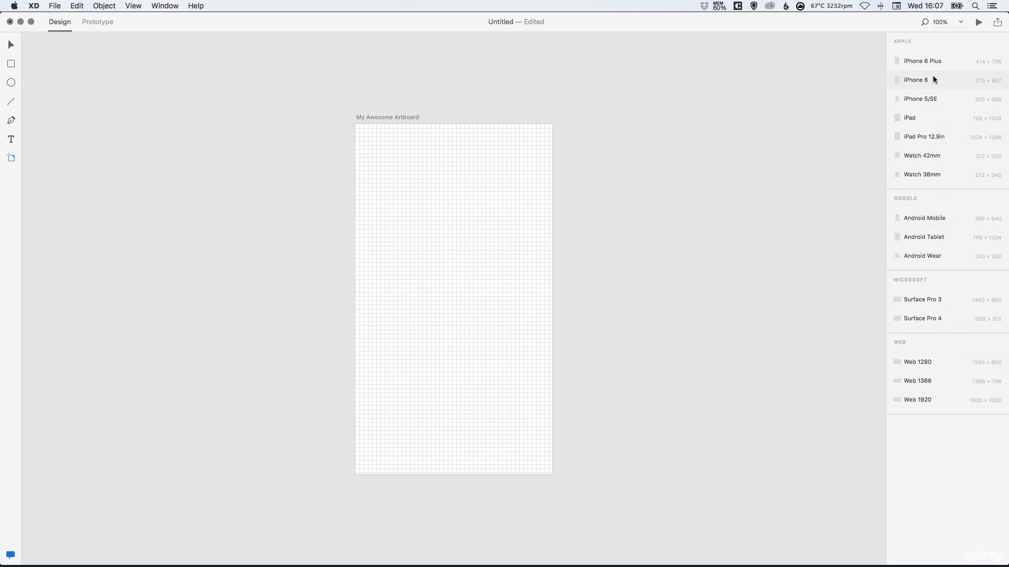
pyautogui.click(941, 63)
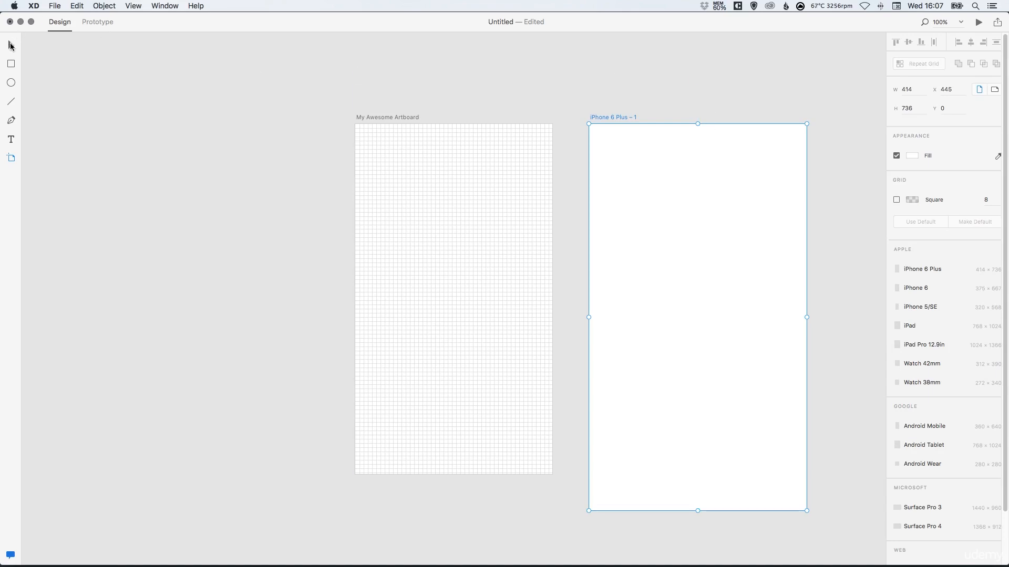
pyautogui.click(11, 44)
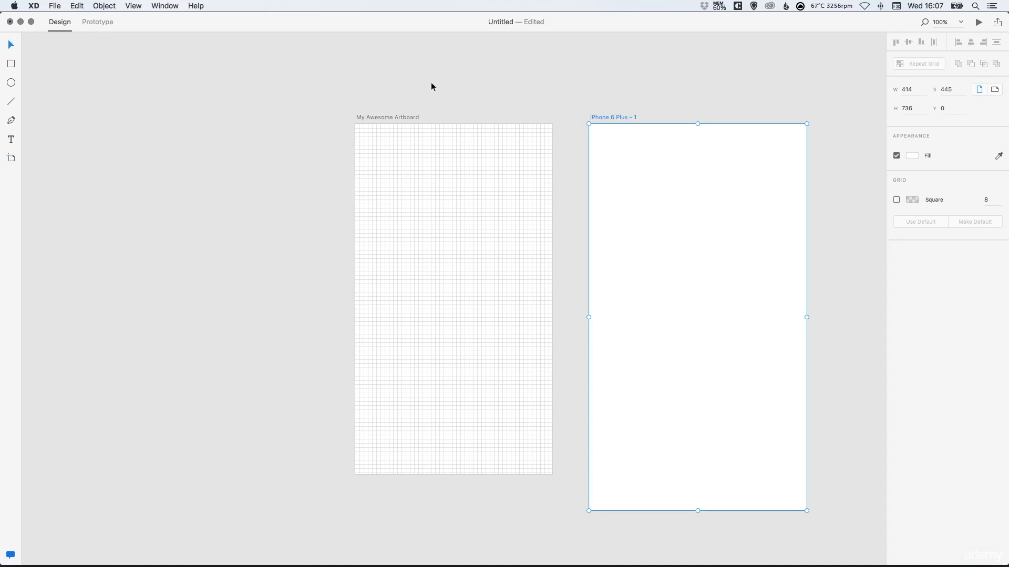
pyautogui.click(631, 102)
pyautogui.click(621, 119)
pyautogui.press('Delete')
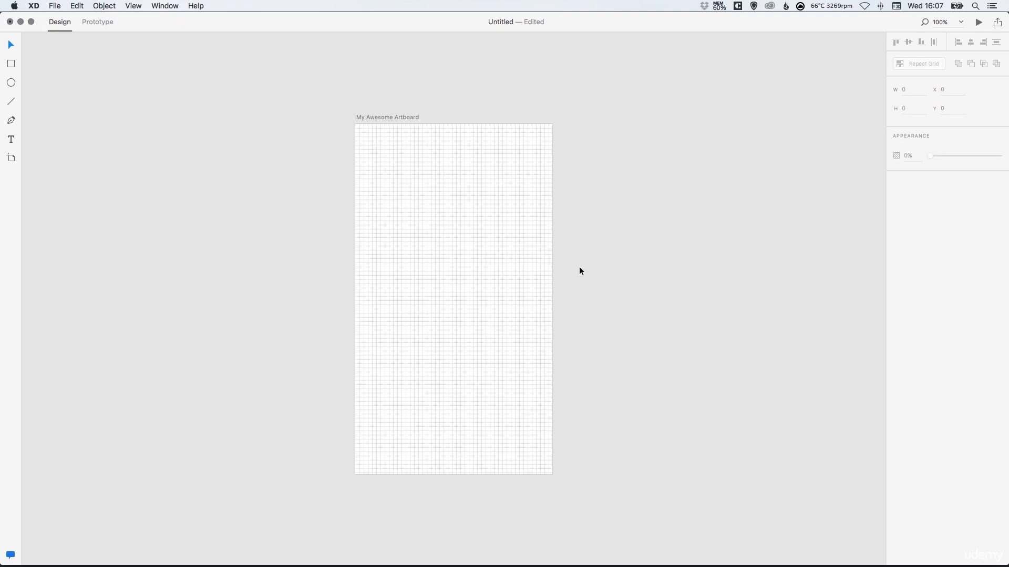